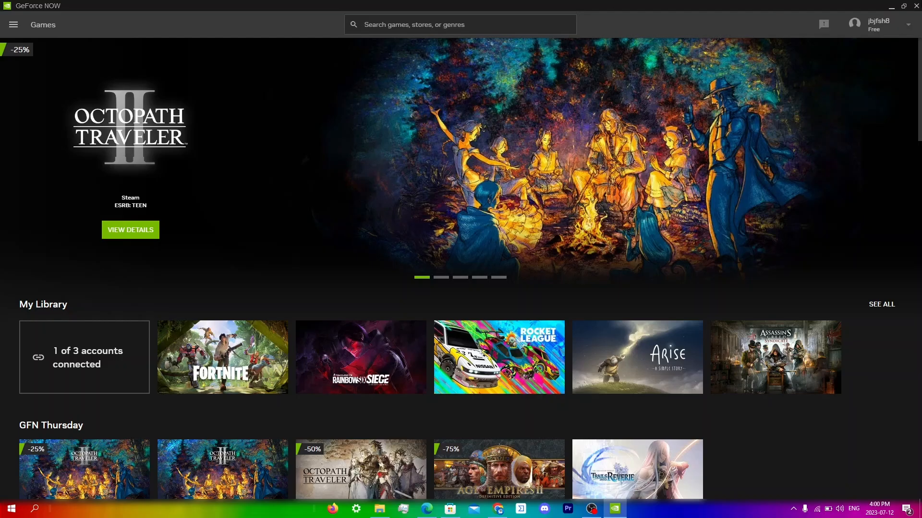
Close GeForce NOW, reach Graphics settings via Windows search and begin browsing for a desktop app.
{"action": "left_click", "coordinate": [917, 5]}
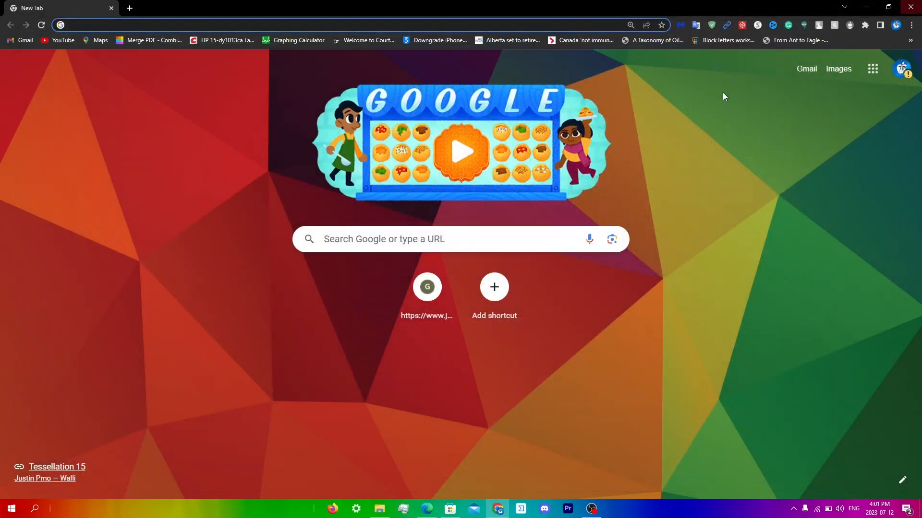
{"action": "left_click", "coordinate": [34, 509]}
{"action": "type", "text": "graphi"}
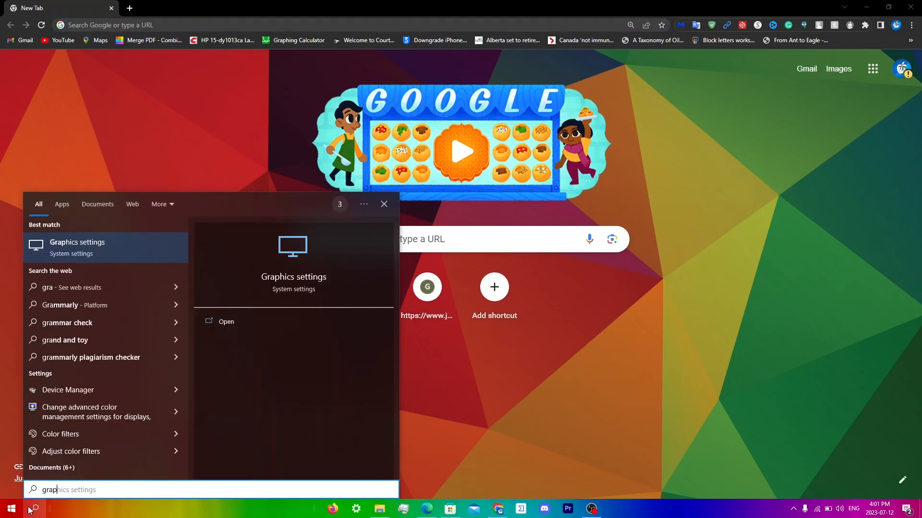
{"action": "left_click", "coordinate": [100, 247]}
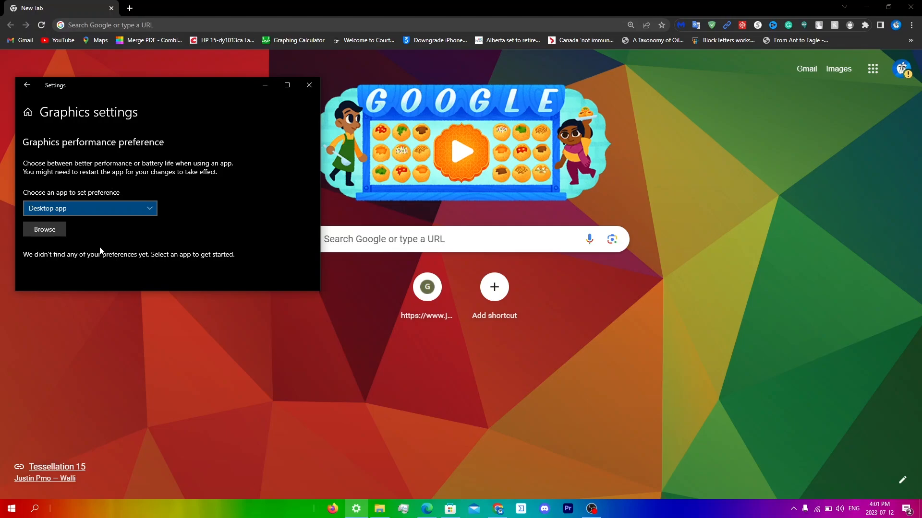
{"action": "left_click", "coordinate": [51, 229]}
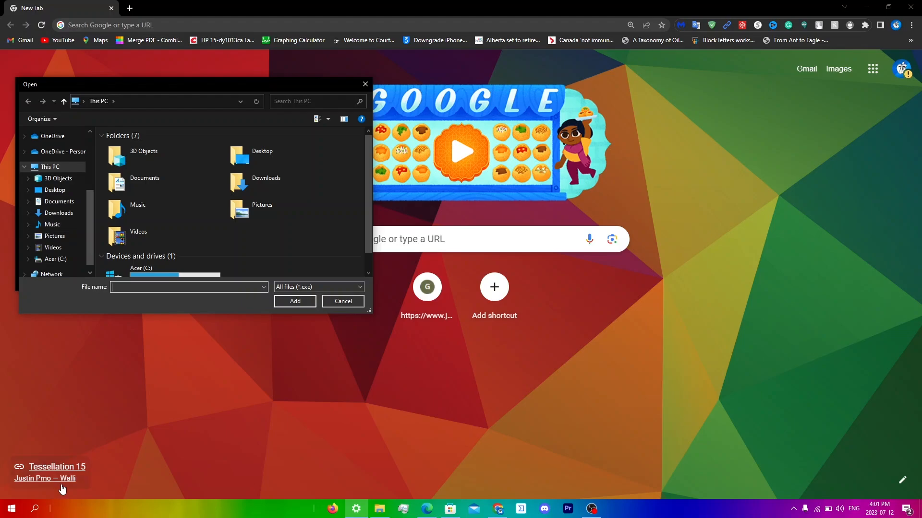
From the NVIDIA GeForce NOW shortcut, jump to the install folder containing GeForceNOW.exe.
{"action": "left_click", "coordinate": [36, 509]}
{"action": "type", "text": "geforce"}
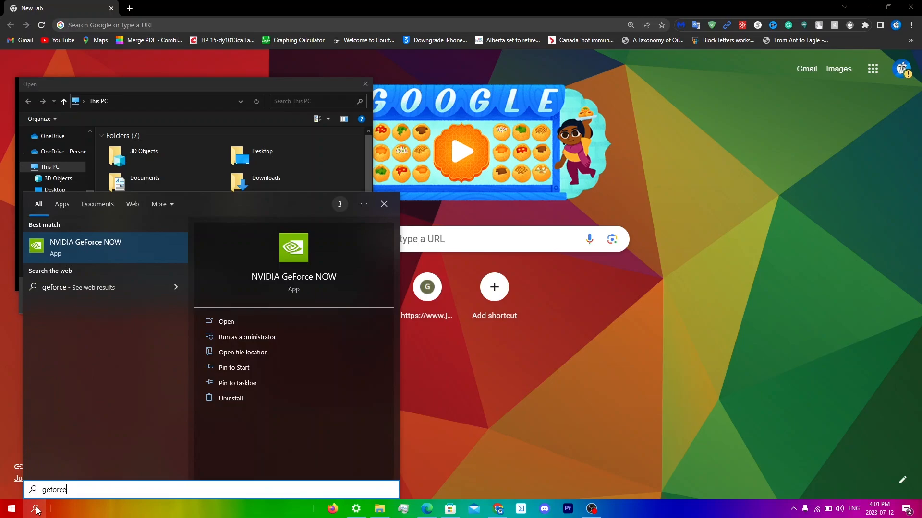
{"action": "left_click", "coordinate": [266, 350]}
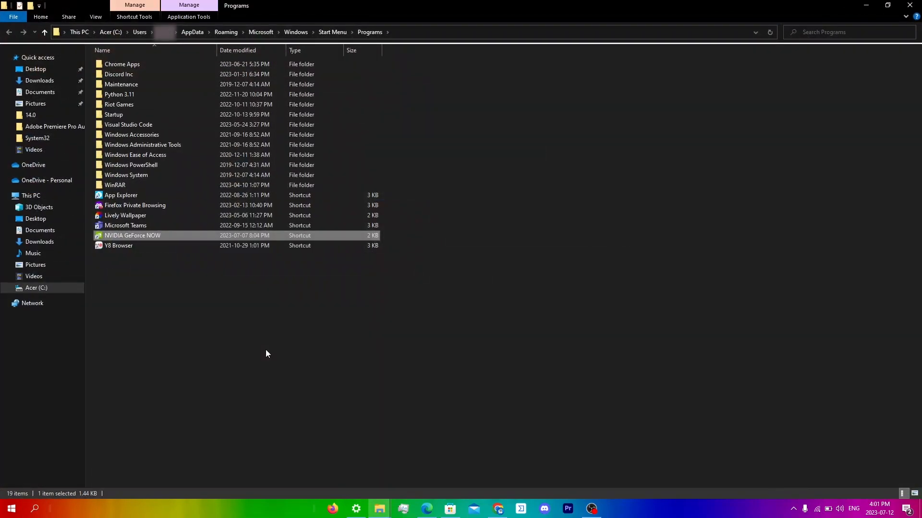
{"action": "right_click", "coordinate": [159, 235]}
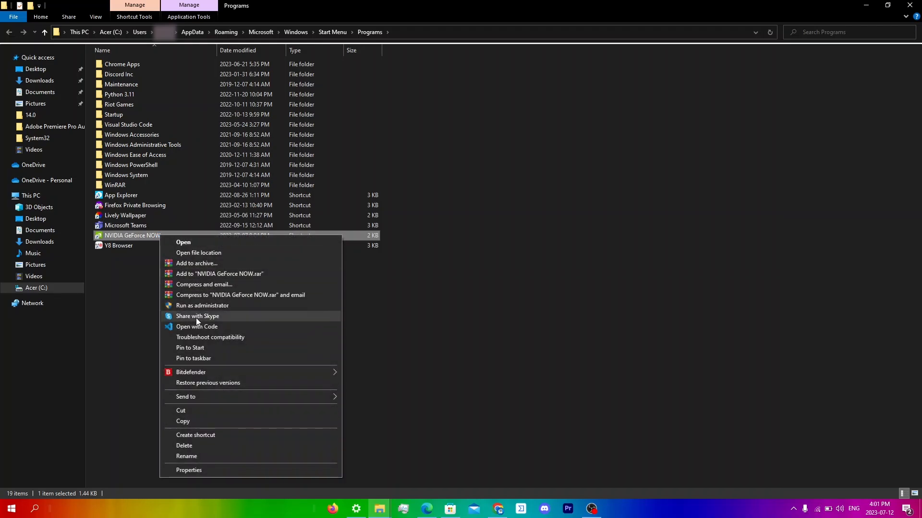
{"action": "left_click", "coordinate": [220, 252]}
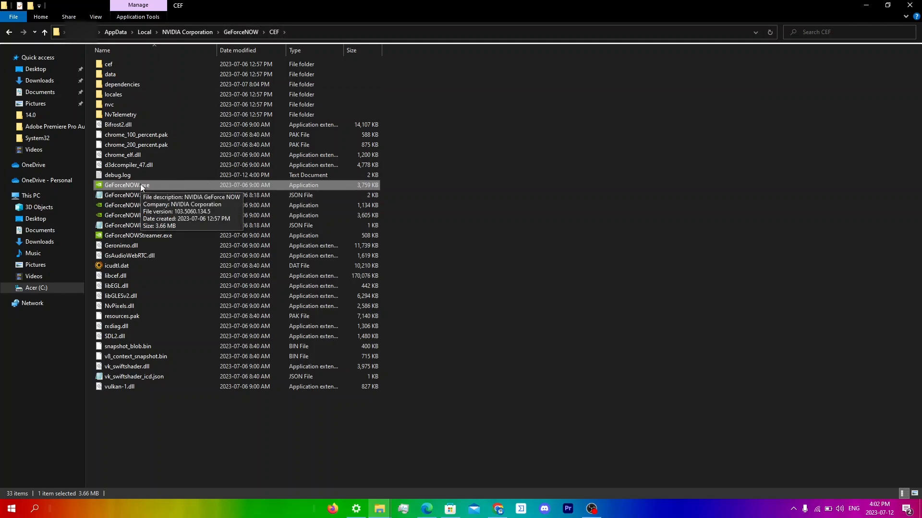
In the app picker, navigate C:\Users\<user>\AppData\Local\NVIDIA Corporation\GeForceNOW\CEF and select GeForceNOW.exe.
{"action": "left_click", "coordinate": [355, 509]}
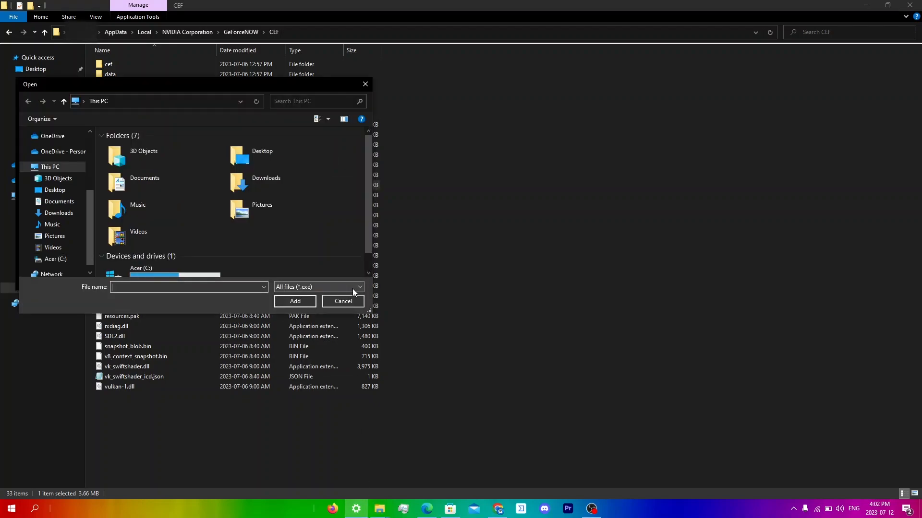
{"action": "double_click", "coordinate": [210, 269]}
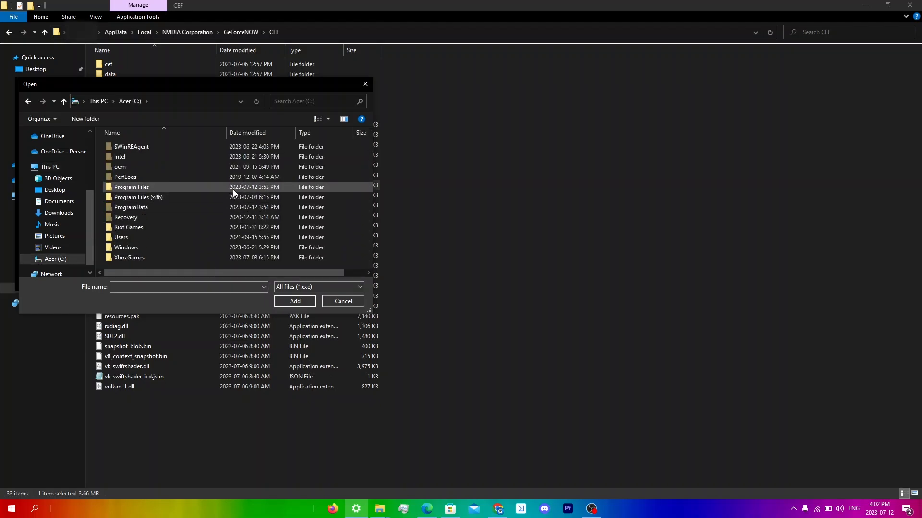
{"action": "double_click", "coordinate": [159, 235]}
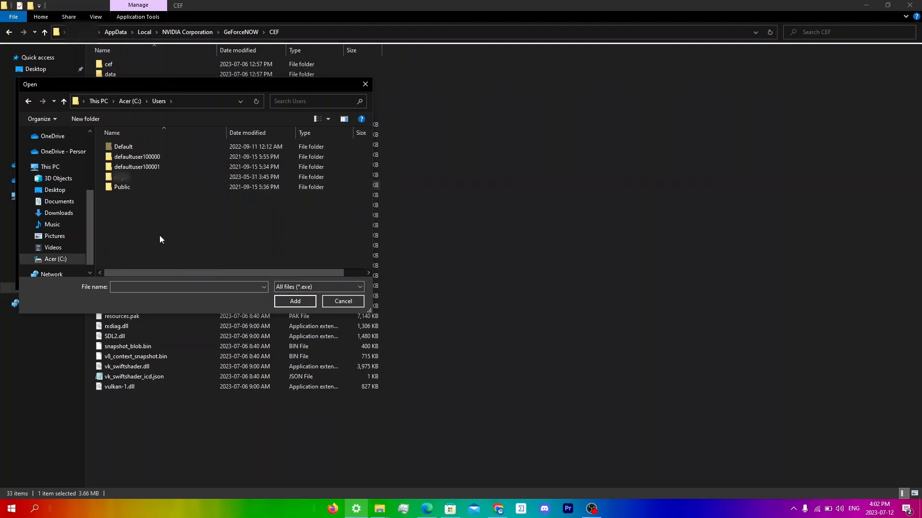
{"action": "double_click", "coordinate": [171, 177]}
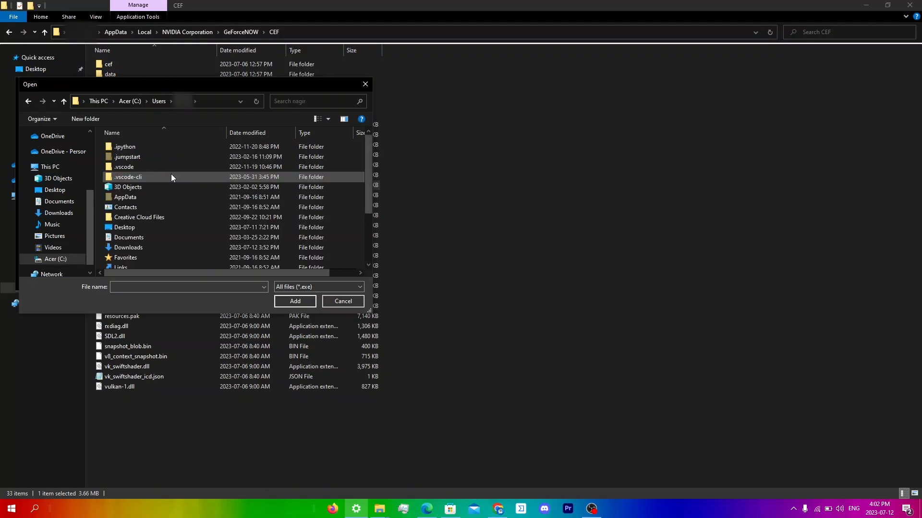
{"action": "double_click", "coordinate": [155, 197]}
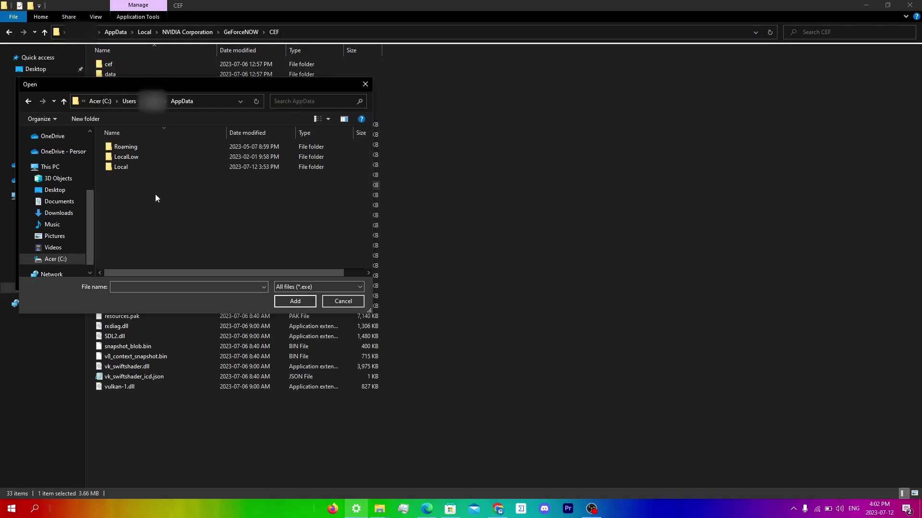
{"action": "double_click", "coordinate": [159, 167]}
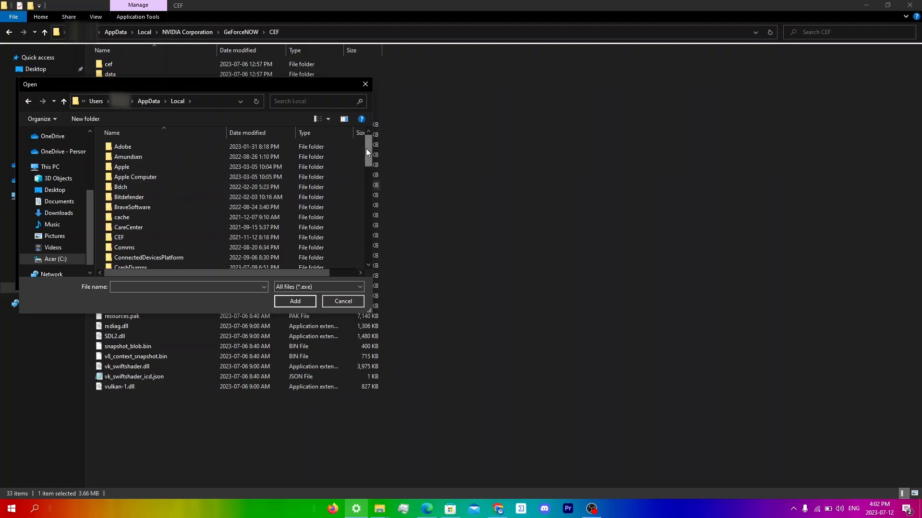
{"action": "left_click_drag", "start_coordinate": [366, 148], "coordinate": [364, 194]}
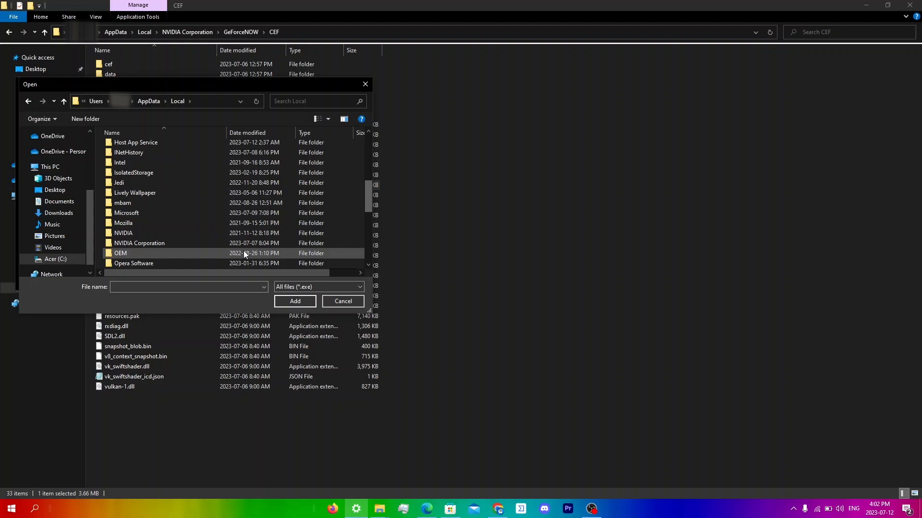
{"action": "double_click", "coordinate": [247, 244]}
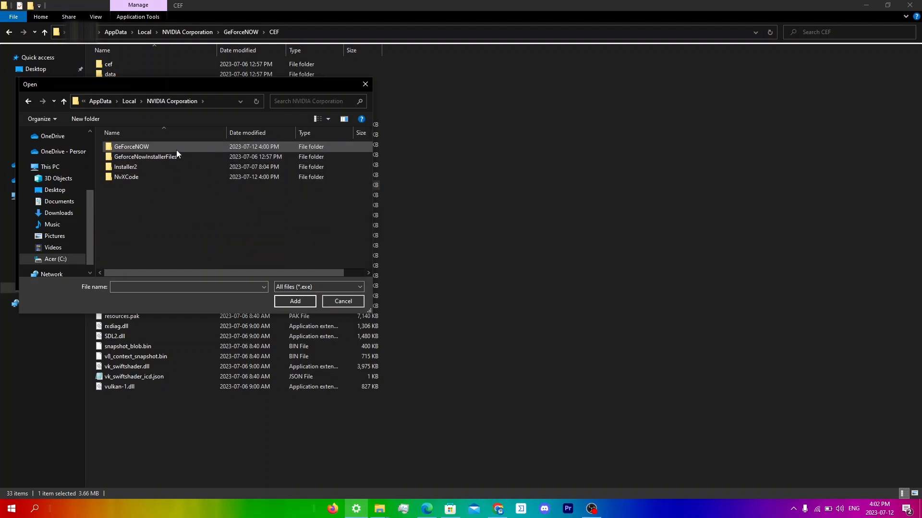
{"action": "double_click", "coordinate": [165, 147]}
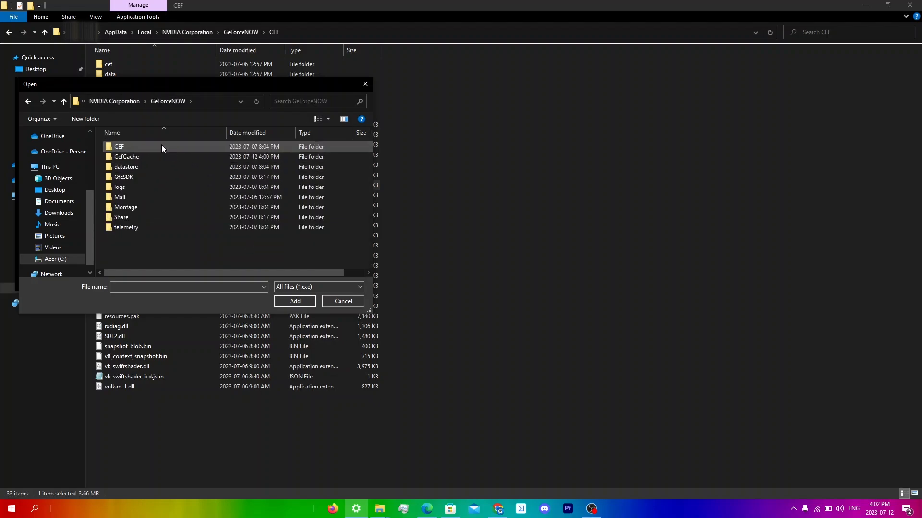
{"action": "left_click", "coordinate": [157, 148]}
{"action": "double_click", "coordinate": [157, 147]}
{"action": "left_click", "coordinate": [148, 209]}
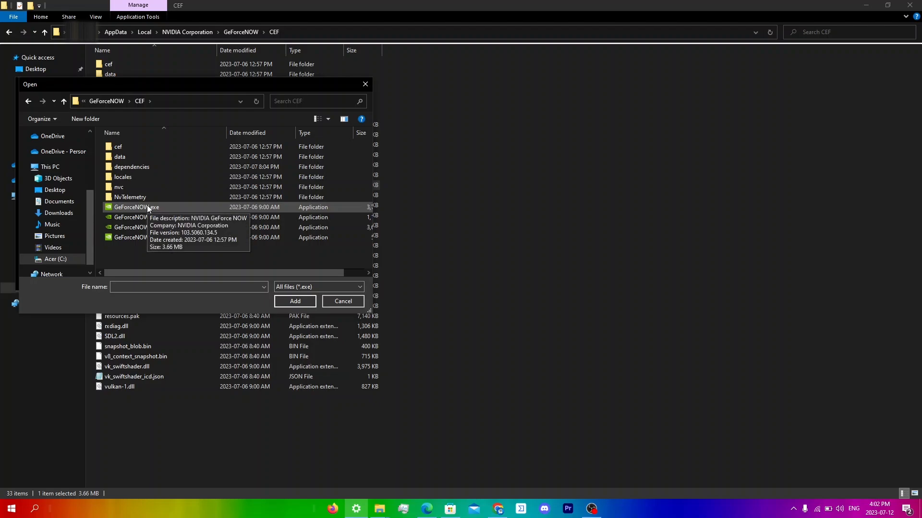
Back the picker up through GeForceNOW and AppData to the user's profile folder.
{"action": "left_click", "coordinate": [106, 101]}
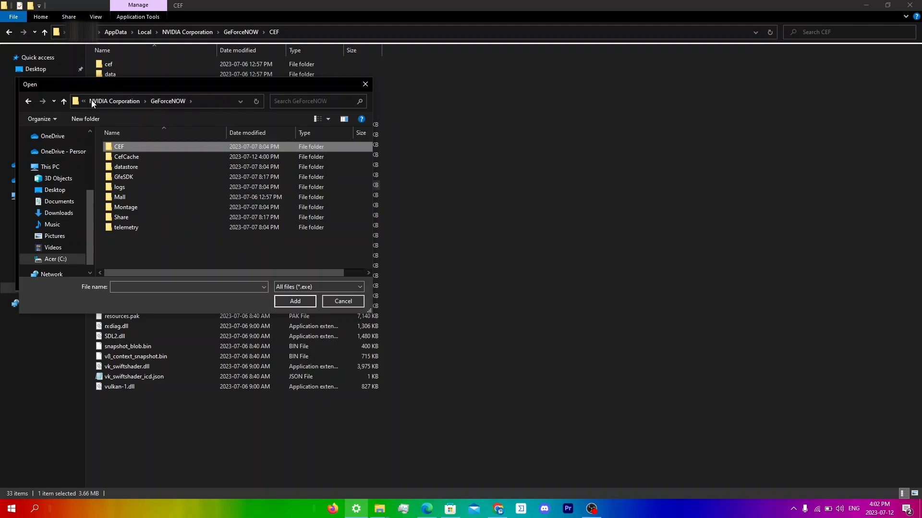
{"action": "left_click", "coordinate": [102, 100]}
{"action": "left_click", "coordinate": [95, 100]}
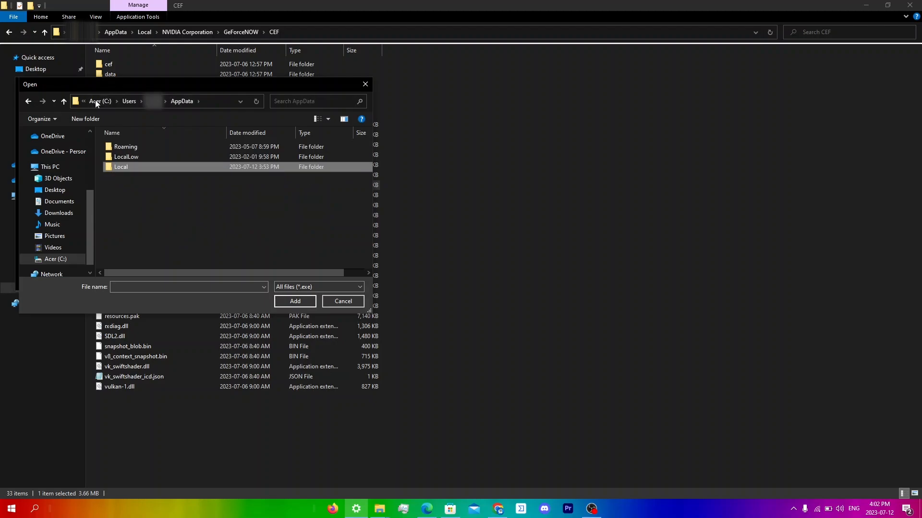
{"action": "left_click", "coordinate": [153, 101]}
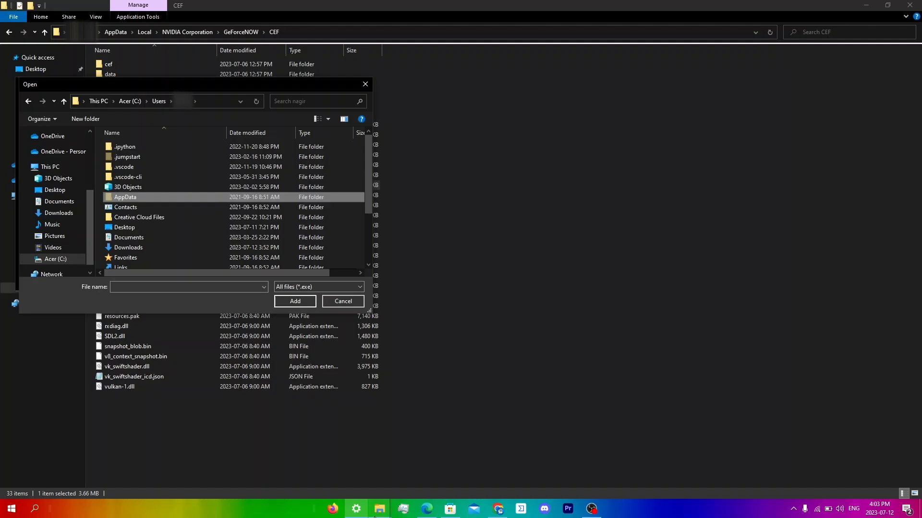
In File Explorer's View options, toggle Hidden items so hidden files and folders are visible.
{"action": "mouse_move", "coordinate": [379, 509]}
{"action": "left_click", "coordinate": [361, 471]}
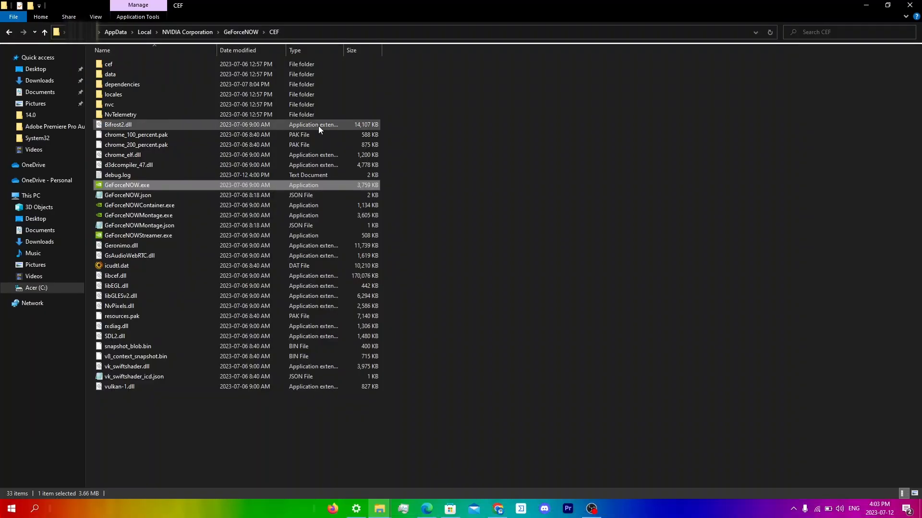
{"action": "left_click", "coordinate": [96, 15]}
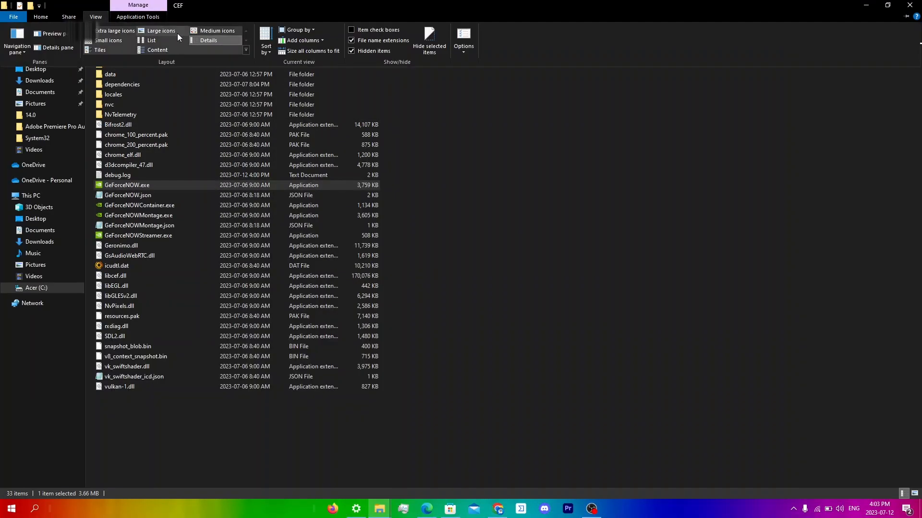
{"action": "left_click", "coordinate": [350, 53]}
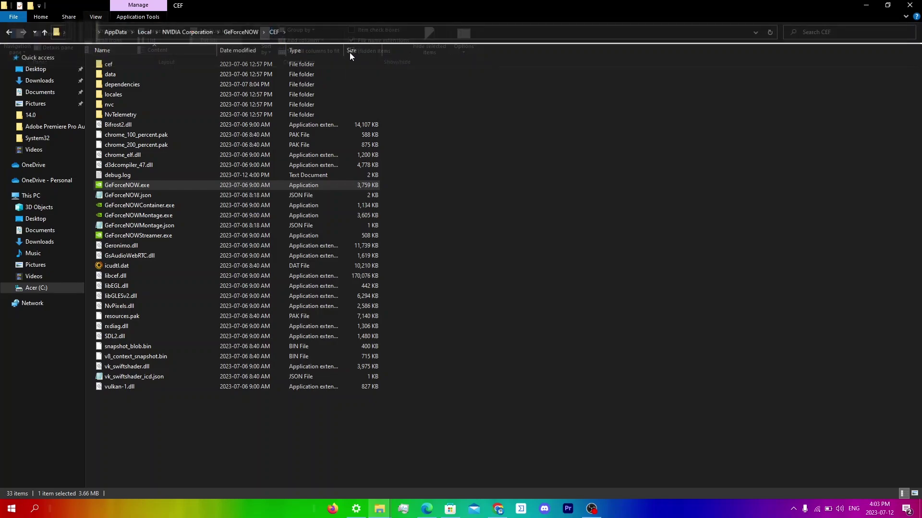
{"action": "left_click", "coordinate": [96, 18]}
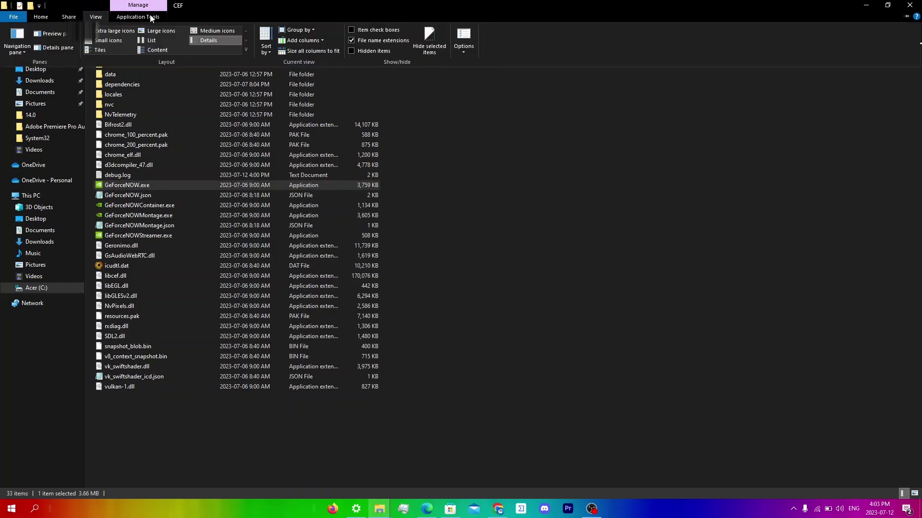
{"action": "left_click", "coordinate": [350, 51]}
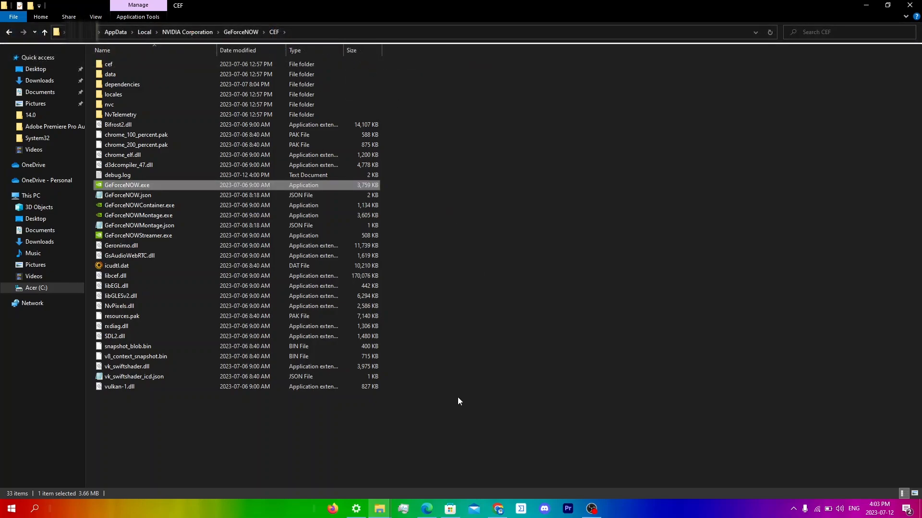
Restart the app picker and navigate into C:\Users\<user>\AppData\Local.
{"action": "left_click", "coordinate": [355, 509]}
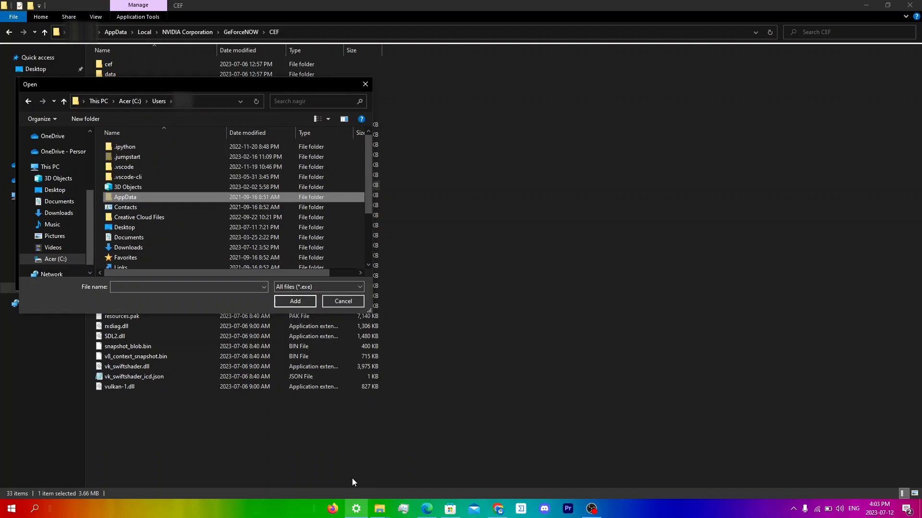
{"action": "left_click", "coordinate": [353, 303]}
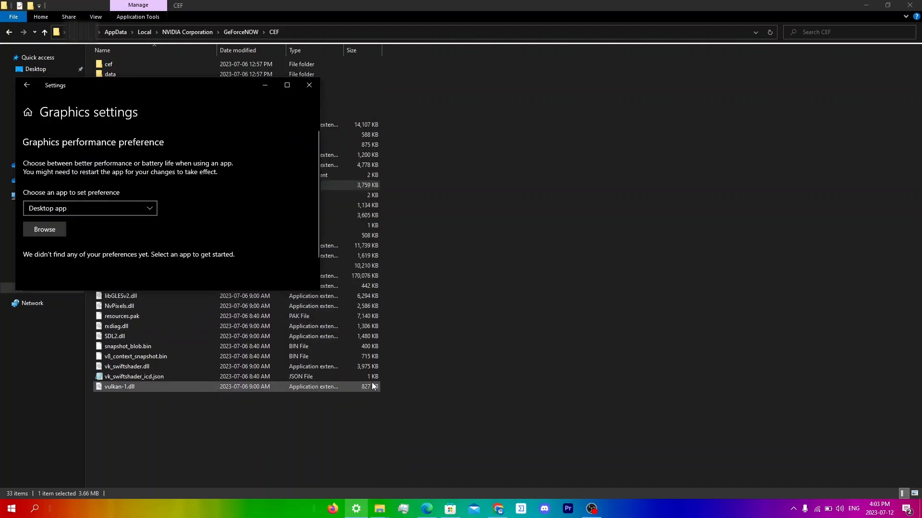
{"action": "left_click", "coordinate": [44, 229]}
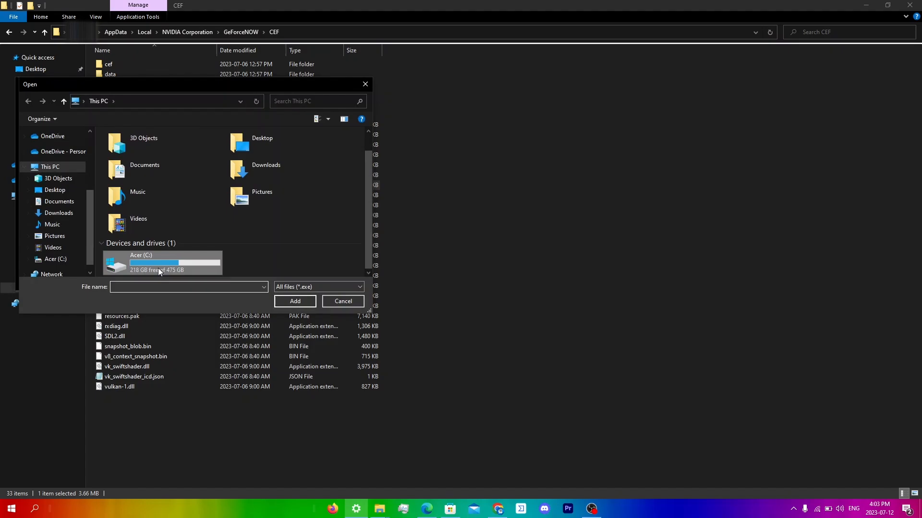
{"action": "double_click", "coordinate": [158, 268]}
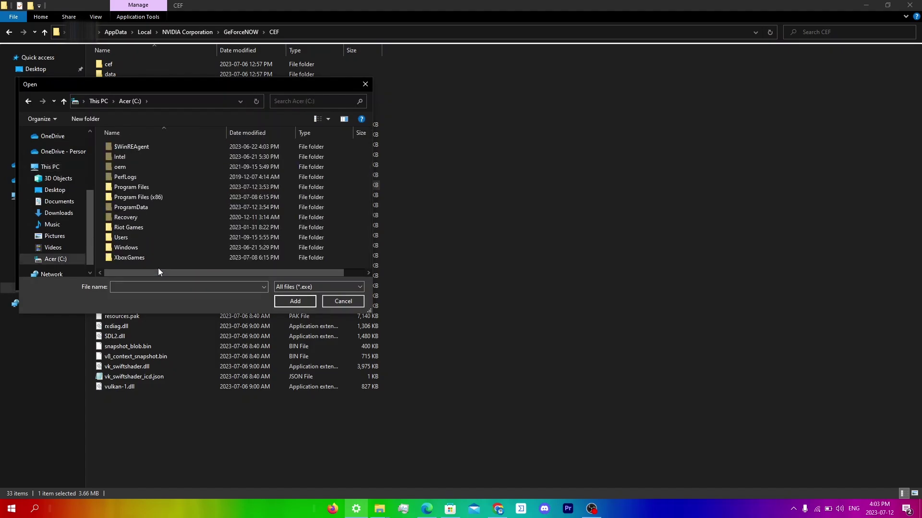
{"action": "double_click", "coordinate": [148, 242]}
{"action": "double_click", "coordinate": [145, 176]}
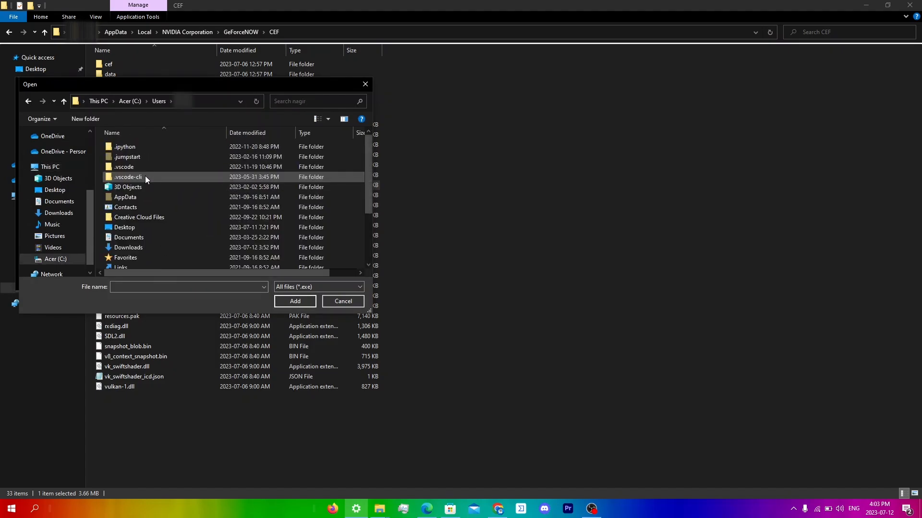
{"action": "double_click", "coordinate": [127, 198]}
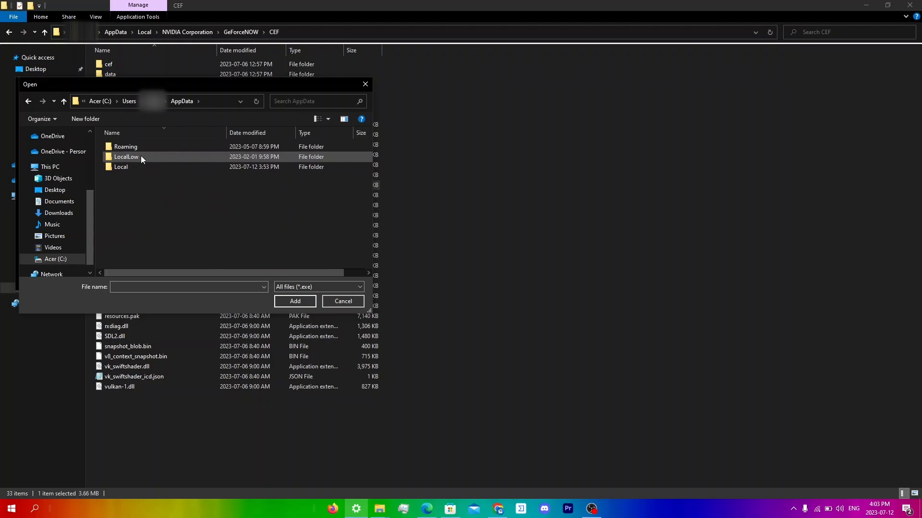
{"action": "double_click", "coordinate": [137, 164]}
{"action": "scroll", "coordinate": [140, 242], "scroll_direction": "down", "scroll_amount": 3}
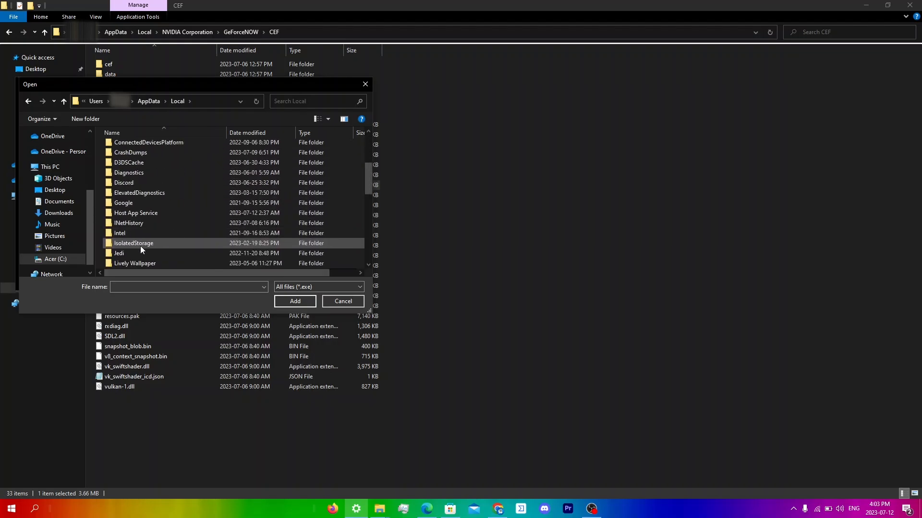
{"action": "scroll", "coordinate": [141, 245], "scroll_direction": "down", "scroll_amount": 2}
{"action": "scroll", "coordinate": [141, 246], "scroll_direction": "down", "scroll_amount": 1}
Continue into NVIDIA Corporation\GeForceNOW\CEF and add GeForceNOW.exe to the preference list.
{"action": "double_click", "coordinate": [144, 253]}
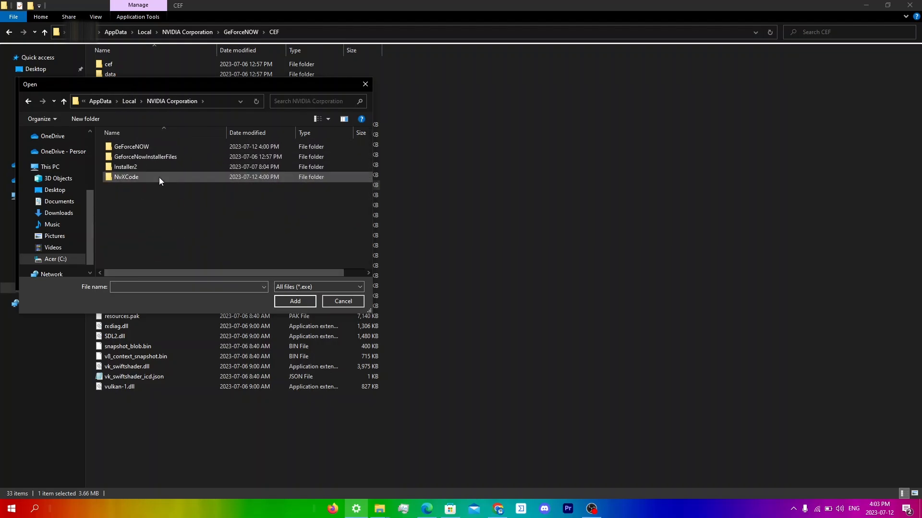
{"action": "left_click", "coordinate": [163, 146]}
{"action": "double_click", "coordinate": [162, 145]}
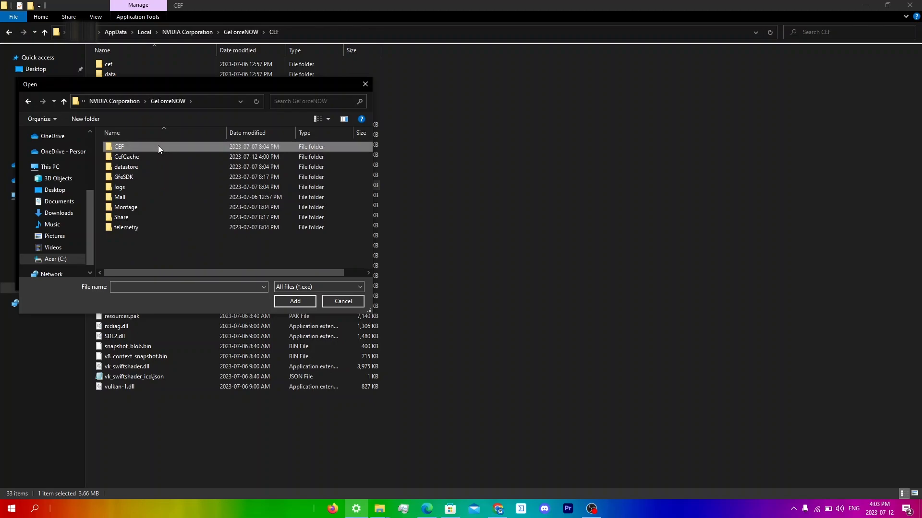
{"action": "double_click", "coordinate": [158, 145]}
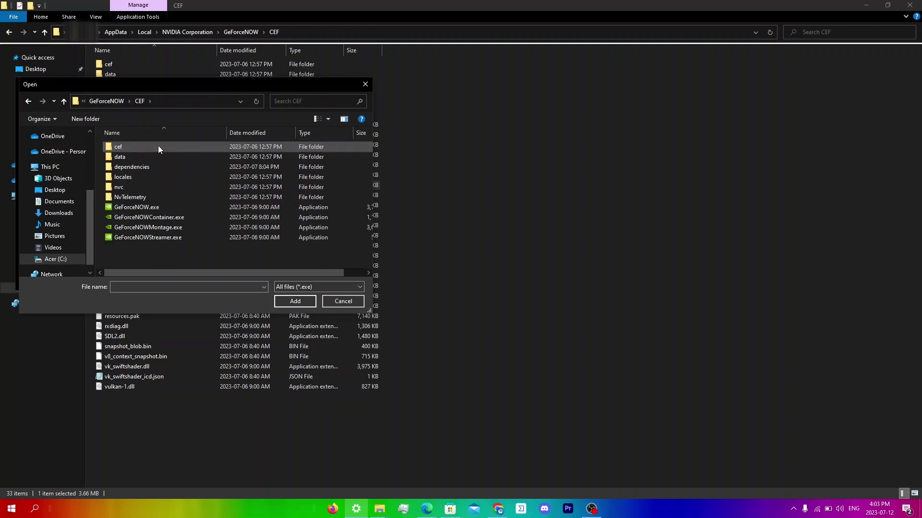
{"action": "left_click", "coordinate": [147, 208]}
{"action": "left_click", "coordinate": [295, 301]}
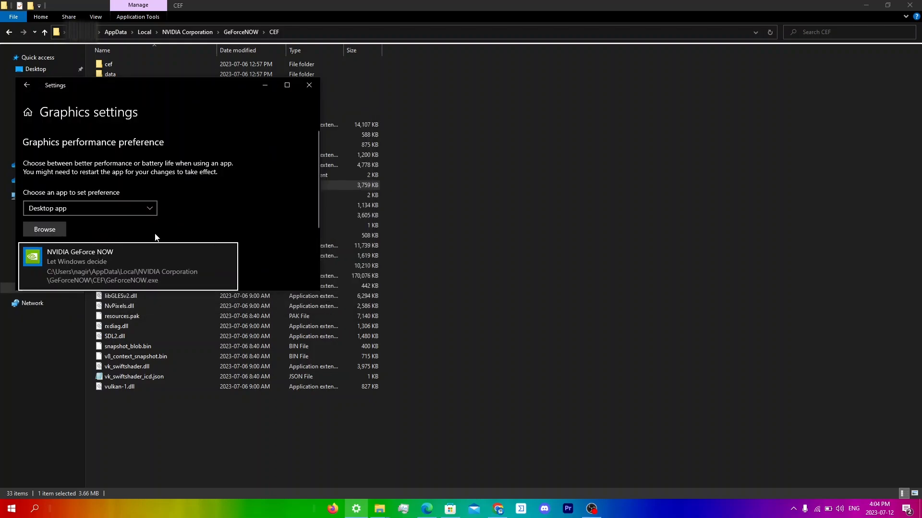
Set NVIDIA GeForce NOW's graphics preference to Power saving and save it.
{"action": "left_click", "coordinate": [155, 240]}
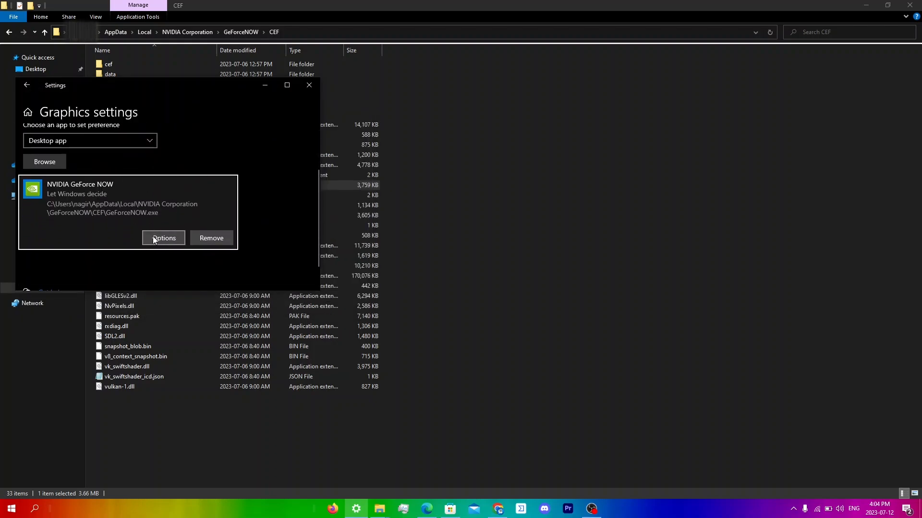
{"action": "left_click", "coordinate": [164, 238]}
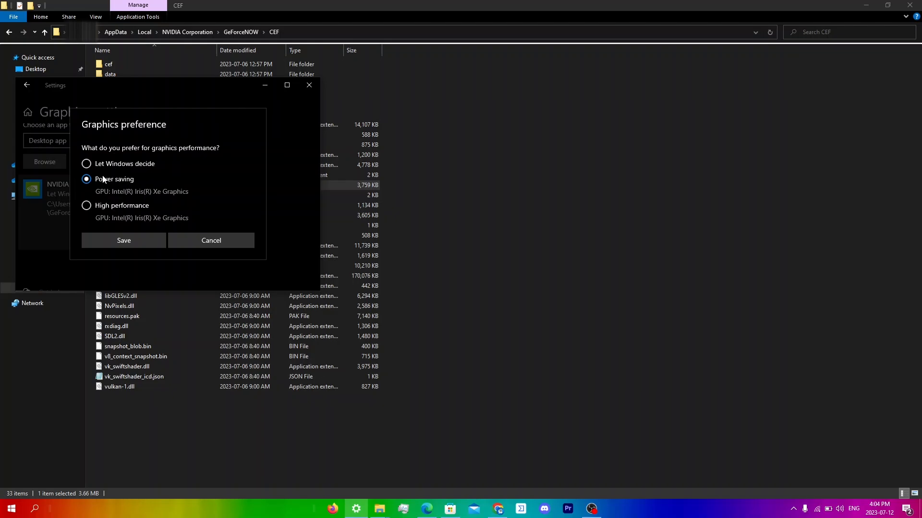
{"action": "left_click", "coordinate": [126, 241]}
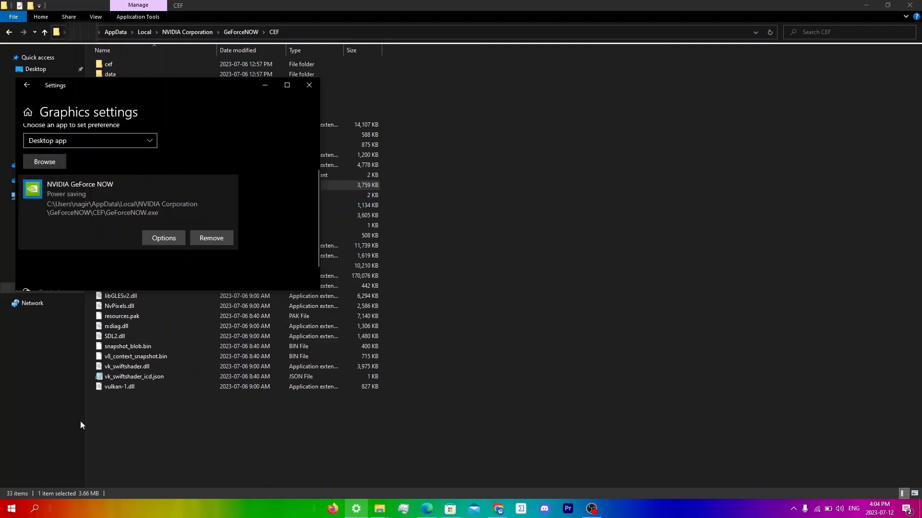
Launch GeForce NOW from a Windows search for 'gefor'.
{"action": "left_click", "coordinate": [36, 509]}
{"action": "type", "text": "gefor"}
{"action": "left_click", "coordinate": [37, 509]}
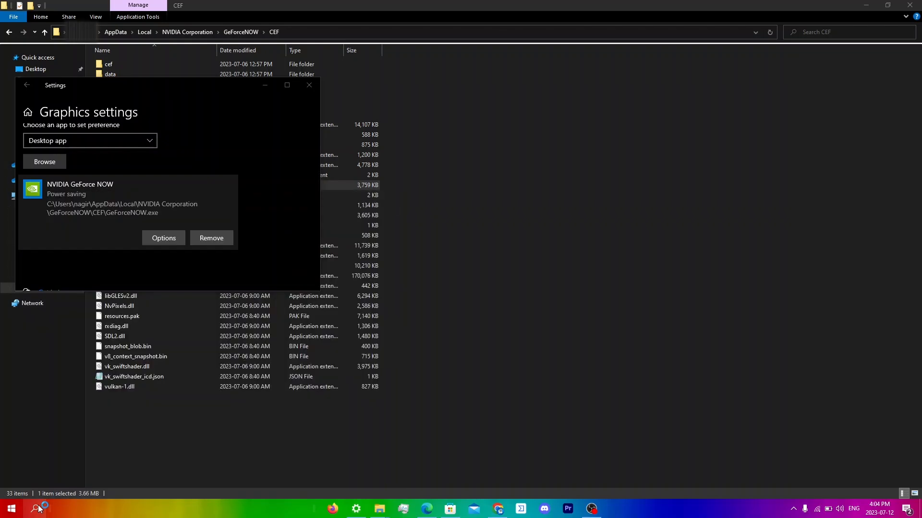